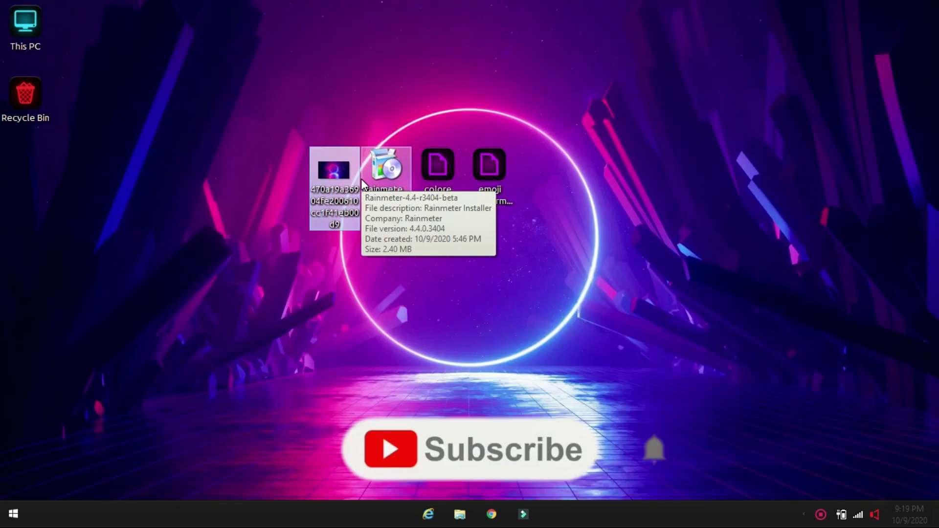
Select the Rainmeter-4.4-r3404-beta installer file on the desktop.
{"action": "left_click", "coordinate": [386, 173]}
Run the Rainmeter installer with the default language and a Standard installation.
{"action": "double_click", "coordinate": [386, 171]}
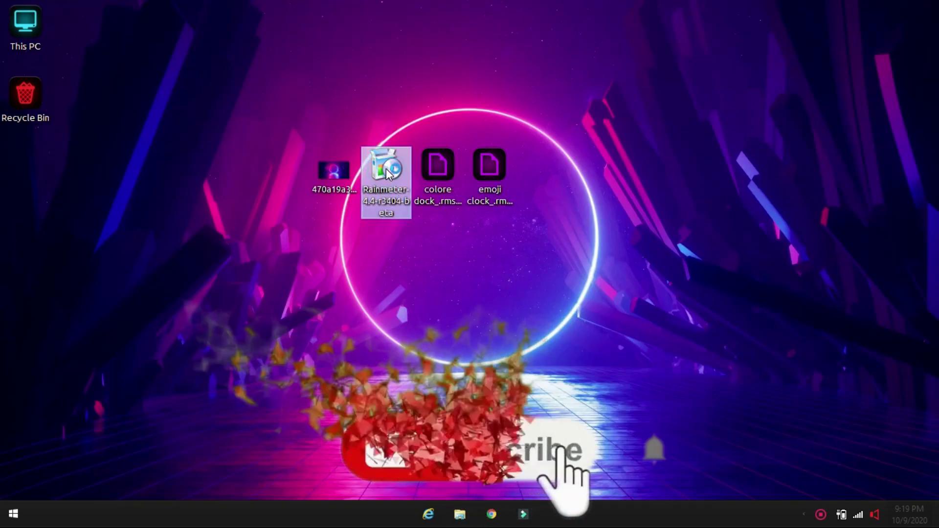
{"action": "left_click", "coordinate": [487, 291]}
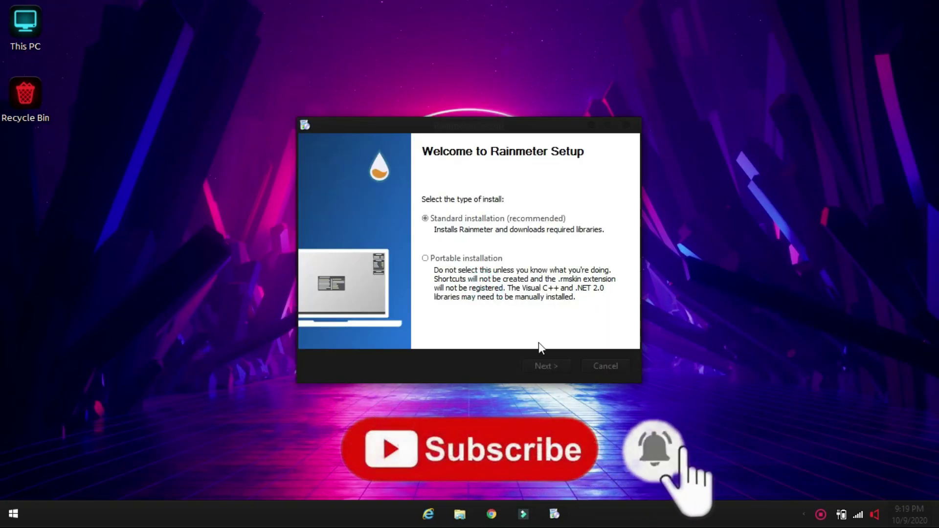
{"action": "left_click", "coordinate": [551, 368]}
{"action": "left_click", "coordinate": [551, 368]}
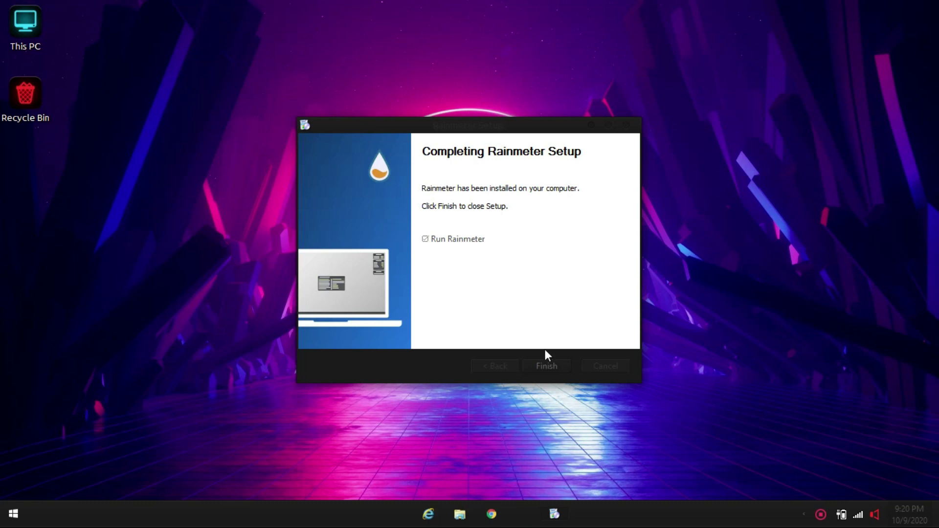
Finish setup to start Rainmeter and unload the Welcome skin.
{"action": "left_click", "coordinate": [548, 365]}
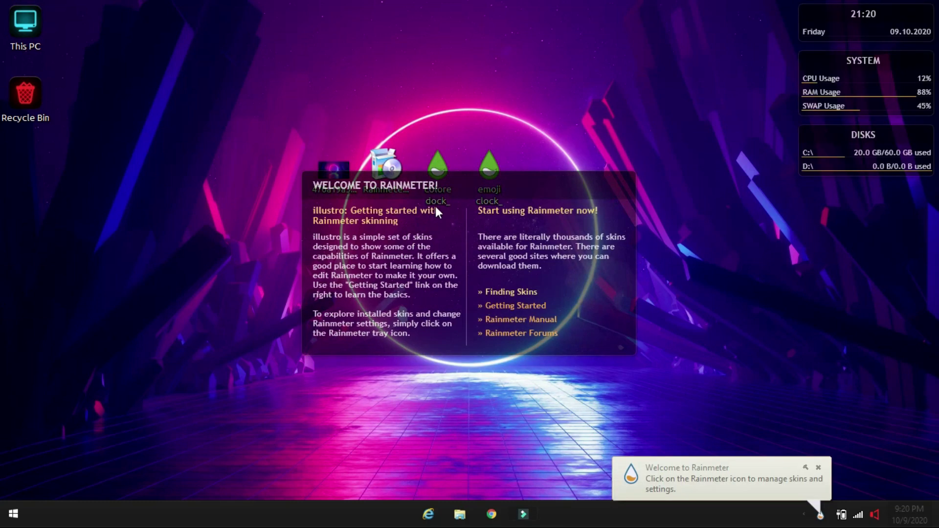
{"action": "right_click", "coordinate": [441, 211]}
{"action": "left_click", "coordinate": [494, 362]}
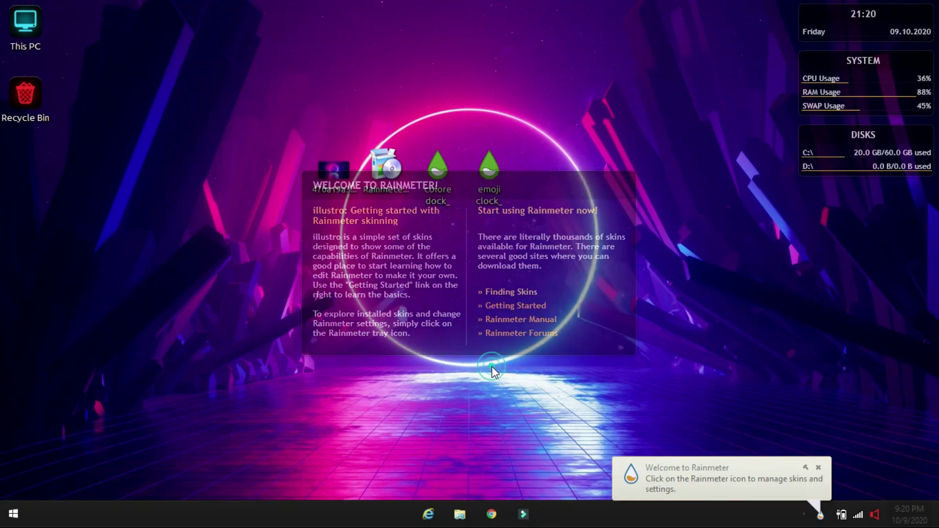
Unload the illustro Disk, System and Clock skins from the desktop.
{"action": "right_click", "coordinate": [826, 175]}
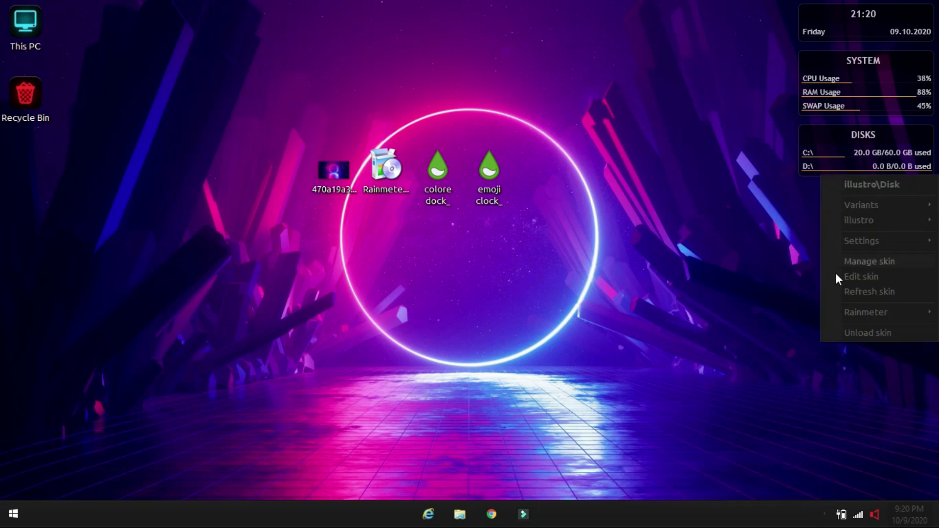
{"action": "left_click", "coordinate": [832, 338]}
{"action": "right_click", "coordinate": [828, 101]}
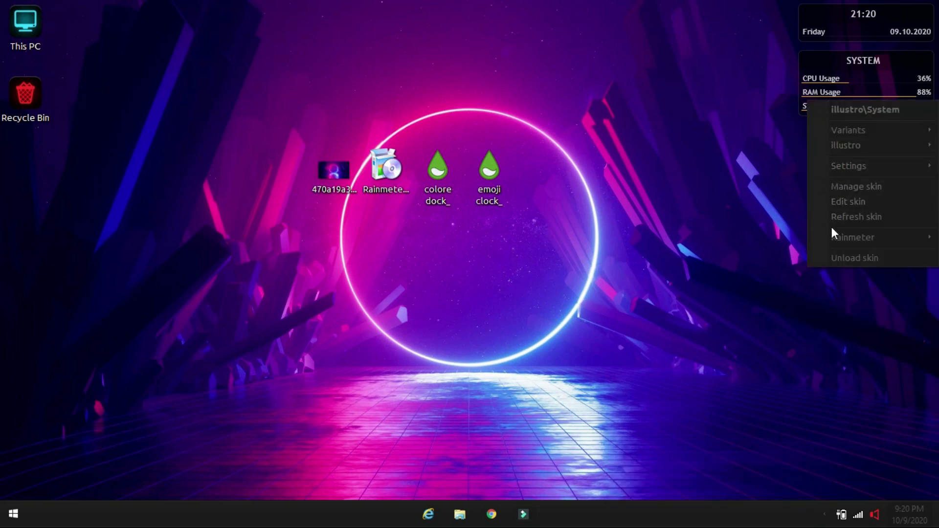
{"action": "left_click", "coordinate": [828, 257]}
{"action": "right_click", "coordinate": [842, 35]}
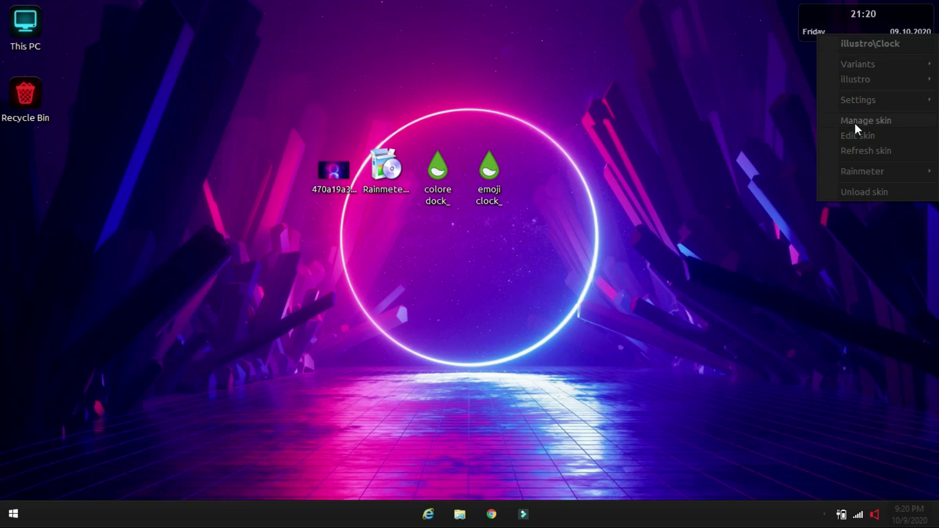
{"action": "left_click", "coordinate": [847, 191]}
Install the colore dock .rmskin package, then the emoji clock .rmskin package.
{"action": "double_click", "coordinate": [449, 169]}
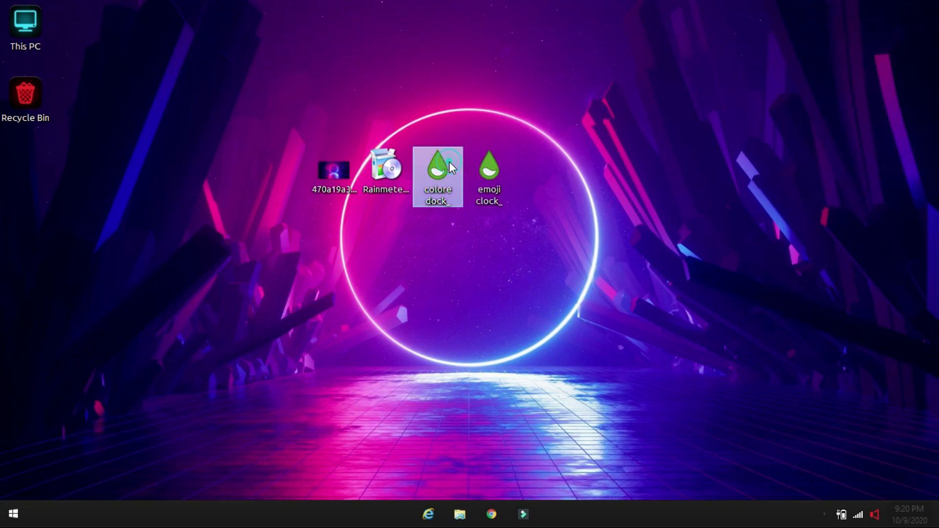
{"action": "left_click", "coordinate": [517, 384]}
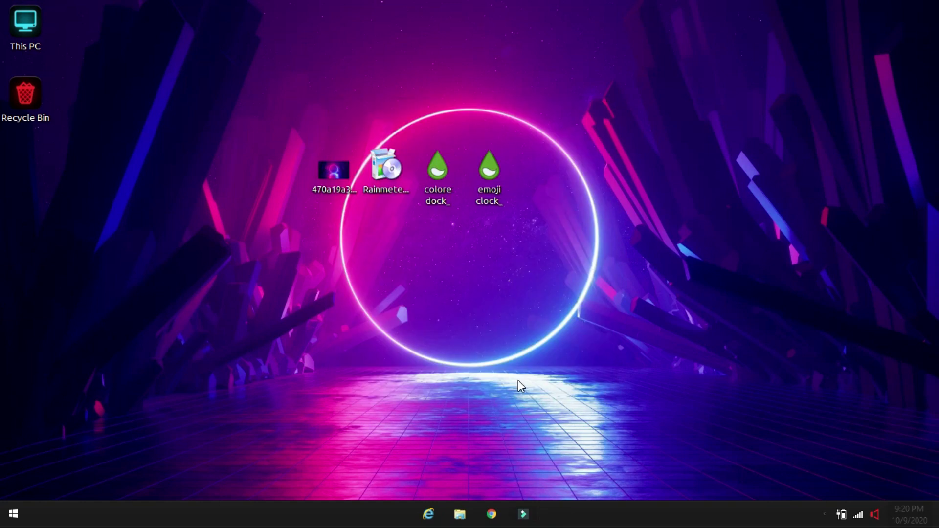
{"action": "double_click", "coordinate": [489, 181]}
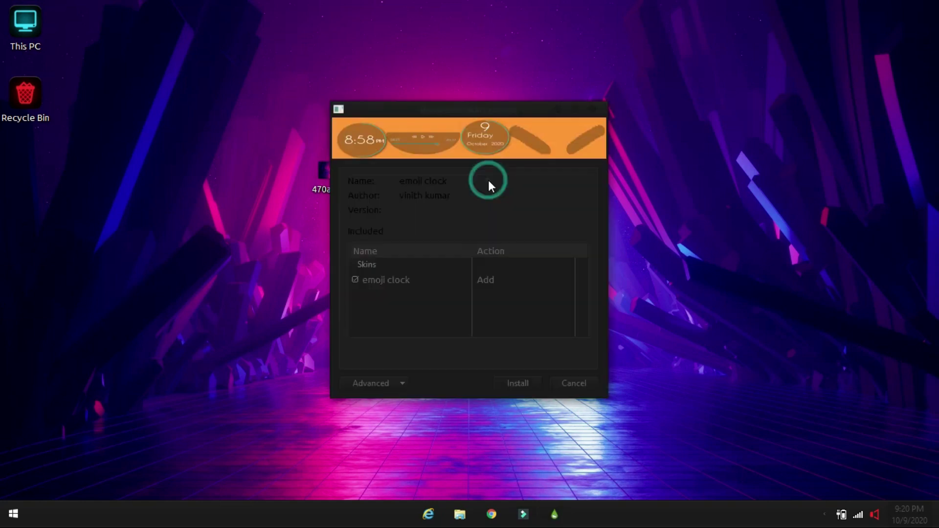
{"action": "left_click", "coordinate": [509, 383]}
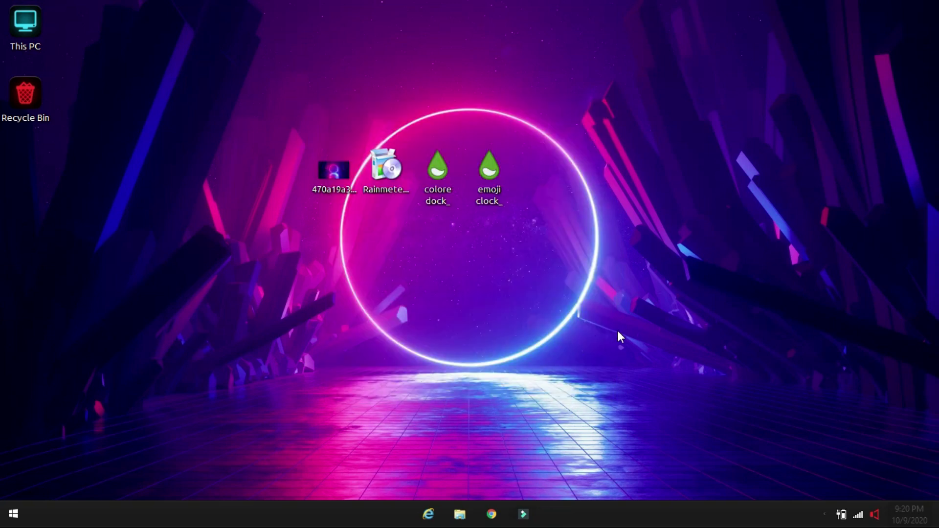
Hide the desktop icons and open the Rainmeter skin manager from the tray.
{"action": "right_click", "coordinate": [746, 410]}
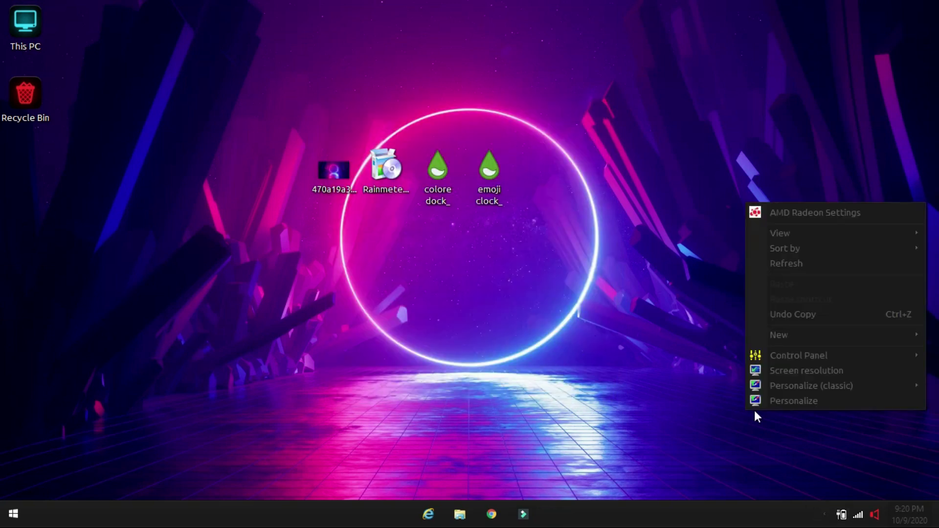
{"action": "mouse_move", "coordinate": [785, 248]}
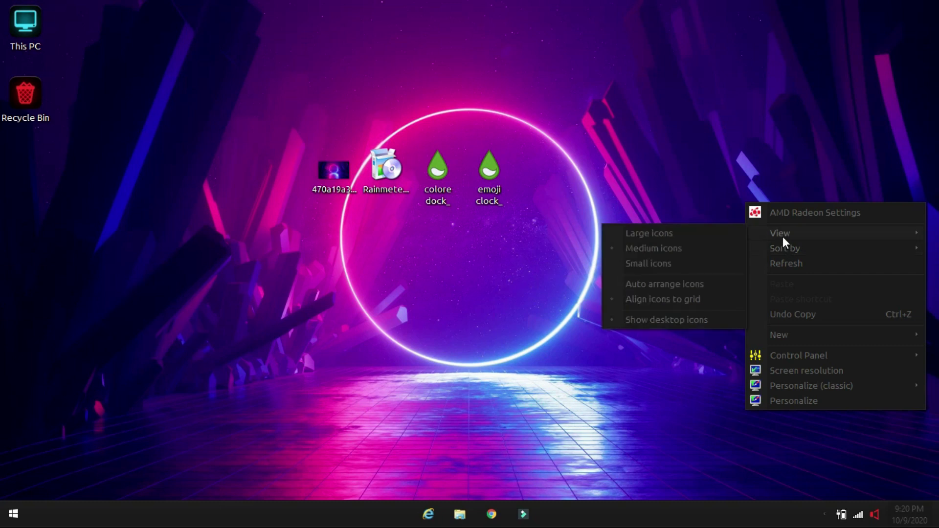
{"action": "left_click", "coordinate": [636, 323]}
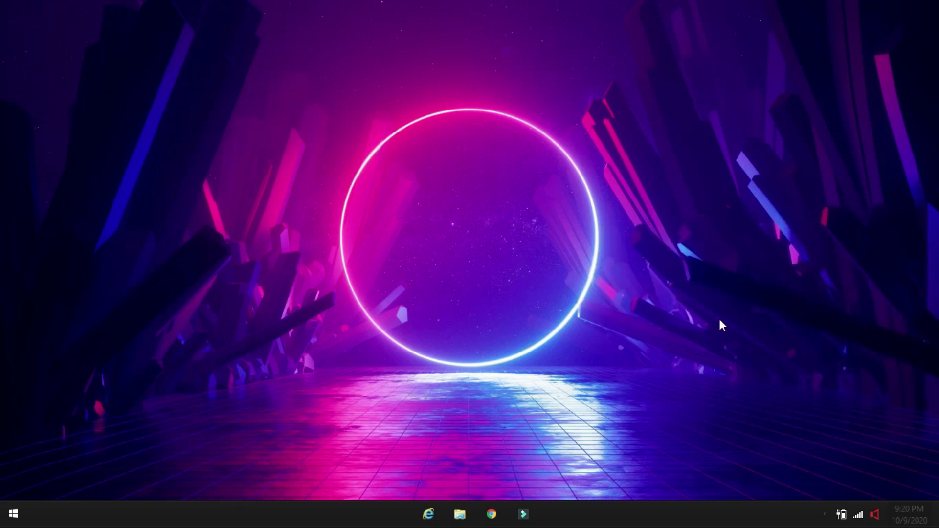
{"action": "left_click", "coordinate": [823, 515]}
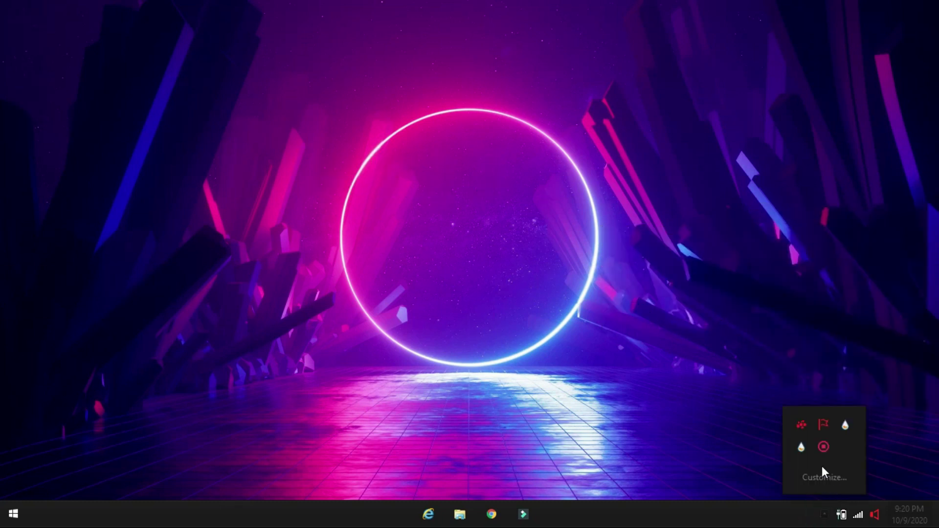
{"action": "left_click", "coordinate": [802, 447]}
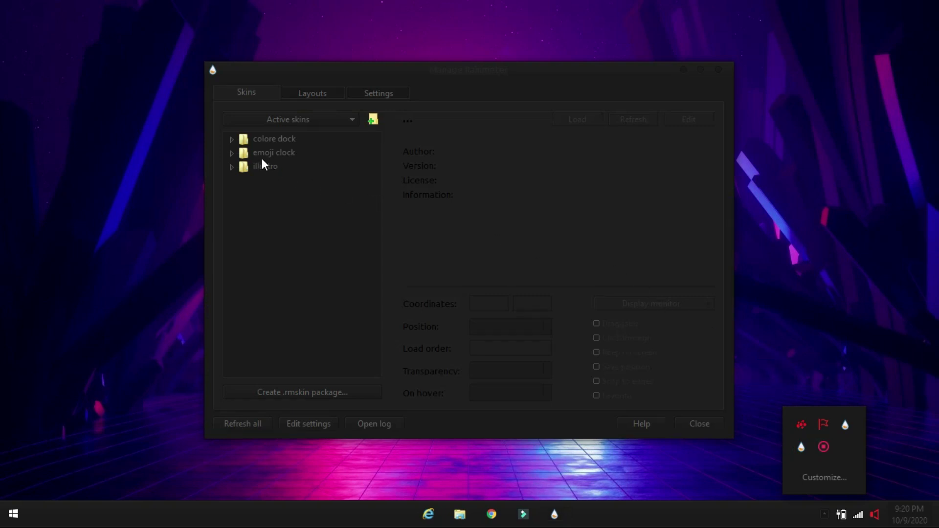
Load the emoji clock Date.ini skin and place the date circle inside the neon ring.
{"action": "left_click", "coordinate": [231, 140]}
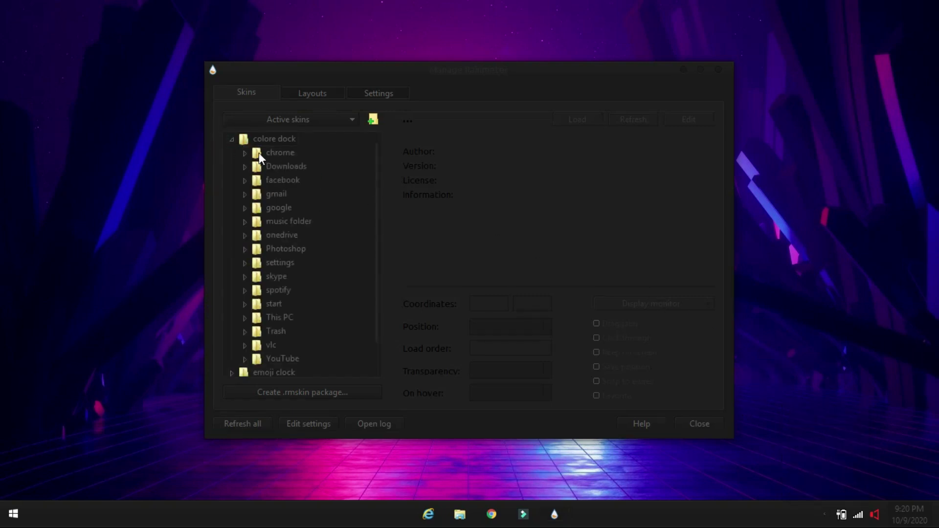
{"action": "left_click", "coordinate": [244, 154]}
{"action": "left_click", "coordinate": [232, 140]}
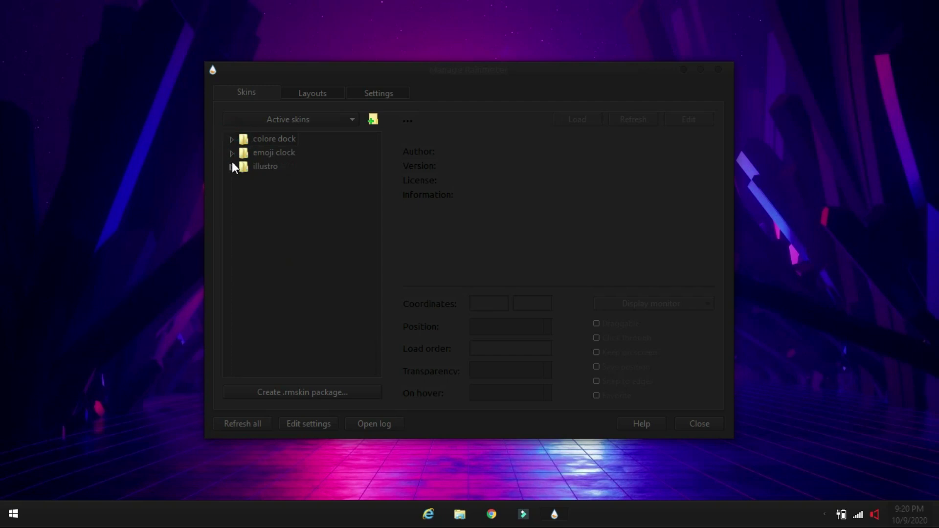
{"action": "left_click", "coordinate": [231, 154]}
{"action": "left_click", "coordinate": [244, 166]}
{"action": "left_click", "coordinate": [291, 181]}
{"action": "left_click", "coordinate": [563, 120]}
{"action": "left_click_drag", "start_coordinate": [541, 71], "coordinate": [500, 351]}
{"action": "left_click_drag", "start_coordinate": [83, 43], "coordinate": [556, 227]}
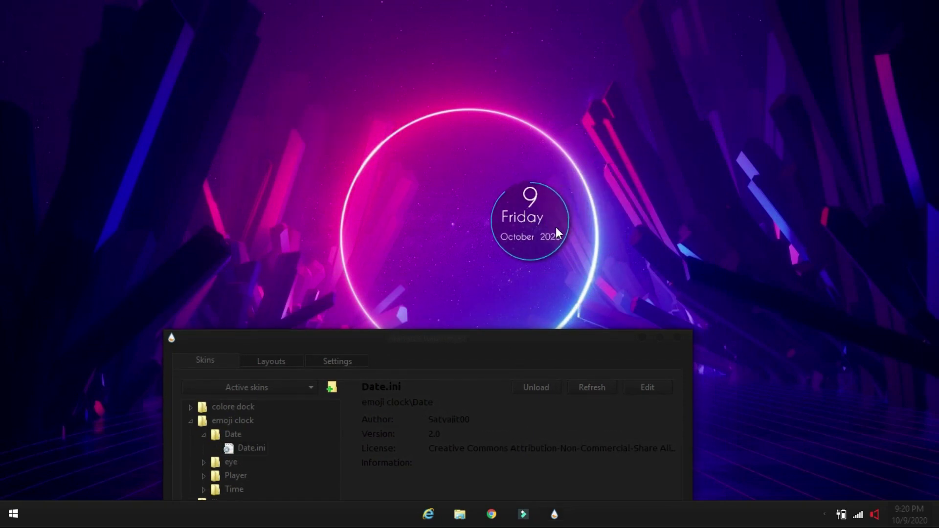
{"action": "left_click", "coordinate": [495, 346]}
{"action": "left_click_drag", "start_coordinate": [486, 342], "coordinate": [569, 137]}
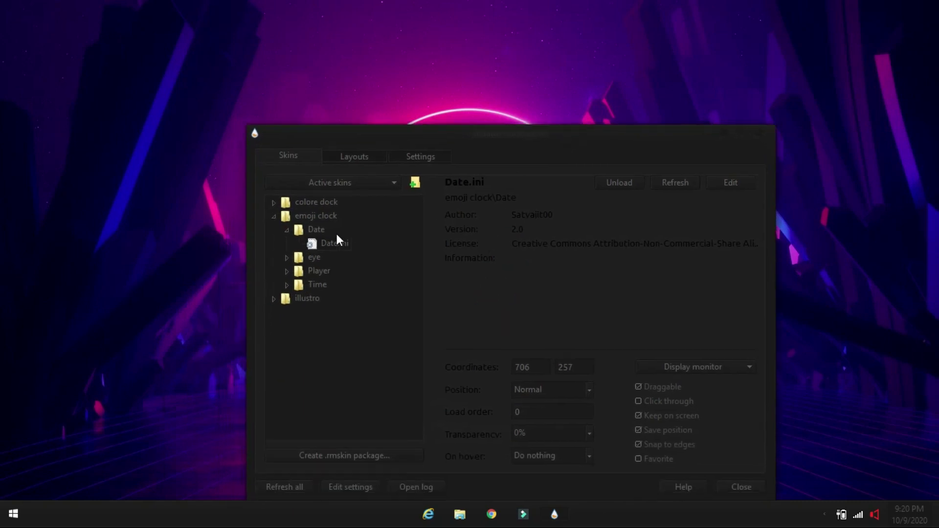
Load the emoji clock Time.ini skin and place it left of the date circle.
{"action": "left_click", "coordinate": [287, 285]}
{"action": "left_click", "coordinate": [335, 297]}
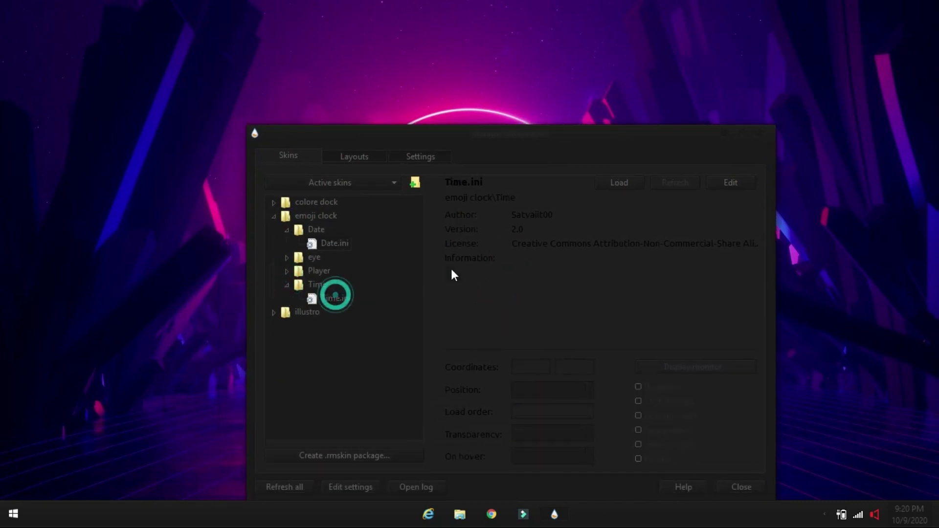
{"action": "left_click", "coordinate": [618, 183]}
{"action": "left_click_drag", "start_coordinate": [598, 162], "coordinate": [534, 358]}
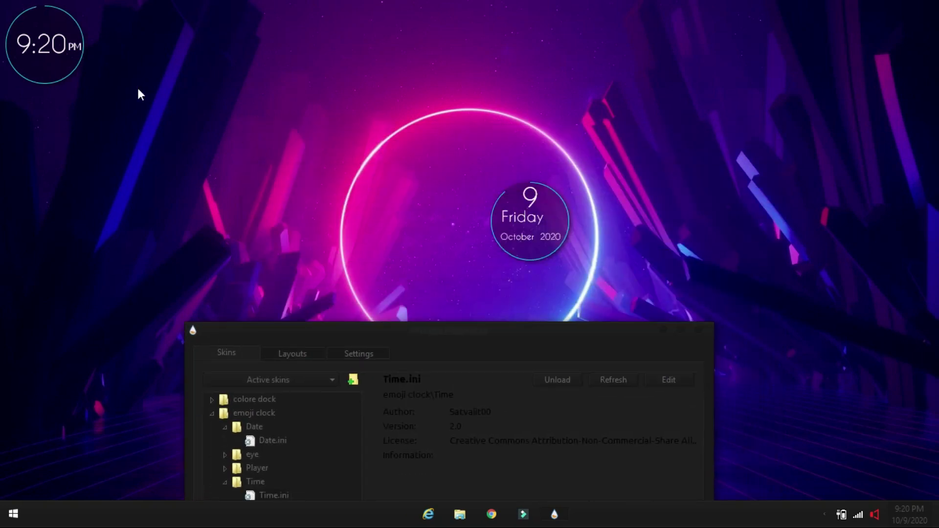
{"action": "left_click_drag", "start_coordinate": [60, 68], "coordinate": [425, 249]}
{"action": "left_click_drag", "start_coordinate": [453, 331], "coordinate": [527, 97]}
{"action": "left_click", "coordinate": [299, 235]}
Load the Player - 2.ini skin and place it below the two clock circles.
{"action": "left_click", "coordinate": [353, 248]}
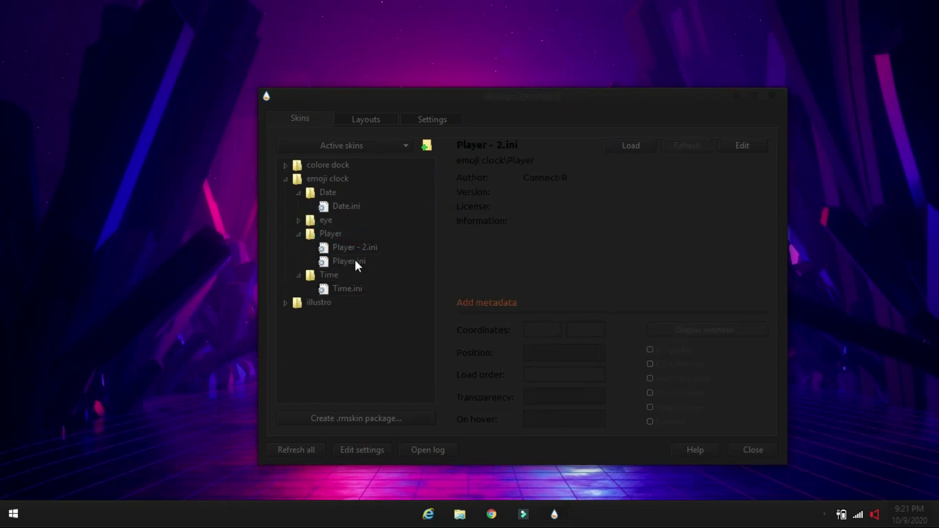
{"action": "double_click", "coordinate": [356, 248]}
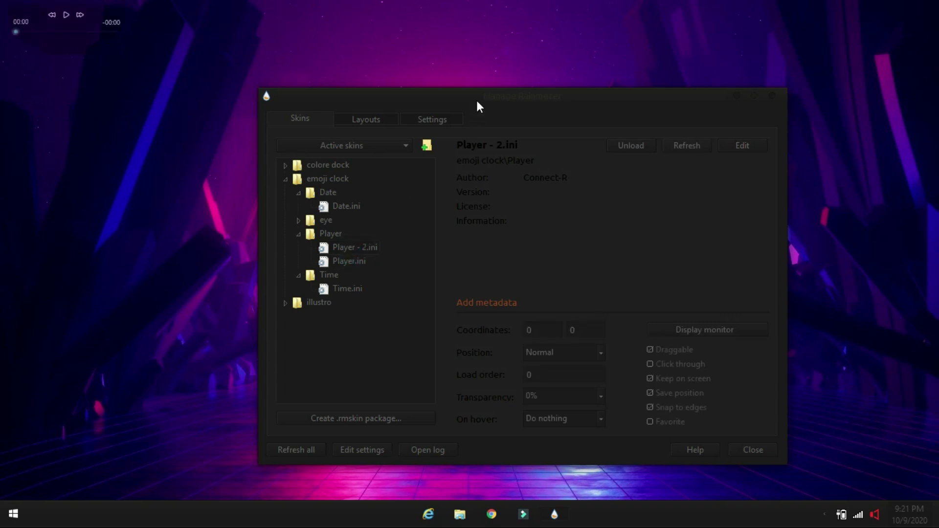
{"action": "left_click_drag", "start_coordinate": [478, 107], "coordinate": [736, 273]}
{"action": "left_click_drag", "start_coordinate": [91, 35], "coordinate": [493, 305]}
Nudge the time, date and player into alignment and switch to the Player.ini variant.
{"action": "left_click_drag", "start_coordinate": [645, 267], "coordinate": [744, 162]}
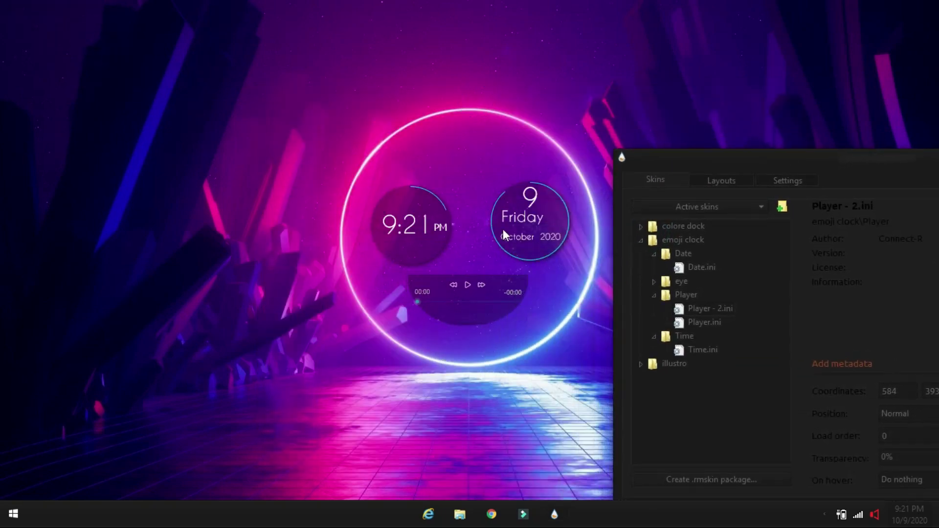
{"action": "left_click_drag", "start_coordinate": [434, 234], "coordinate": [435, 226]}
{"action": "left_click_drag", "start_coordinate": [525, 243], "coordinate": [524, 242]}
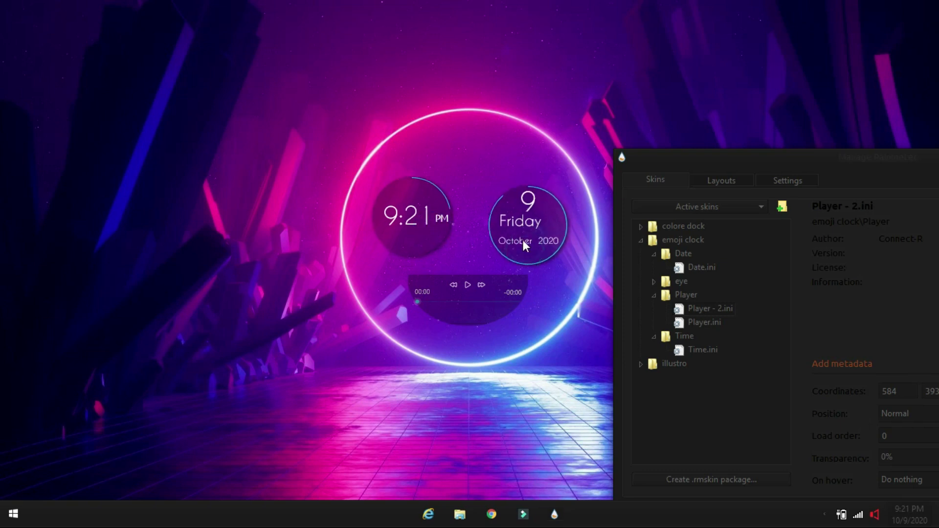
{"action": "left_click_drag", "start_coordinate": [479, 315], "coordinate": [483, 323]}
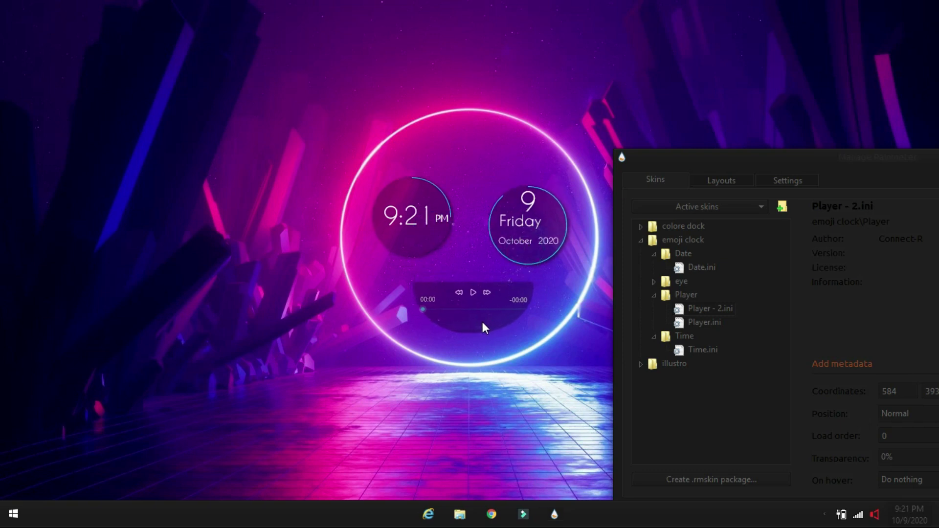
{"action": "double_click", "coordinate": [700, 323]}
{"action": "mouse_move", "coordinate": [521, 241]}
{"action": "left_mouse_down"}
{"action": "mouse_move", "coordinate": [533, 246]}
{"action": "mouse_move", "coordinate": [527, 240]}
{"action": "left_mouse_up"}
Load the emoji clock eye.ini skin and place the eyebrows above the clock circles.
{"action": "left_click_drag", "start_coordinate": [413, 232], "coordinate": [413, 238]}
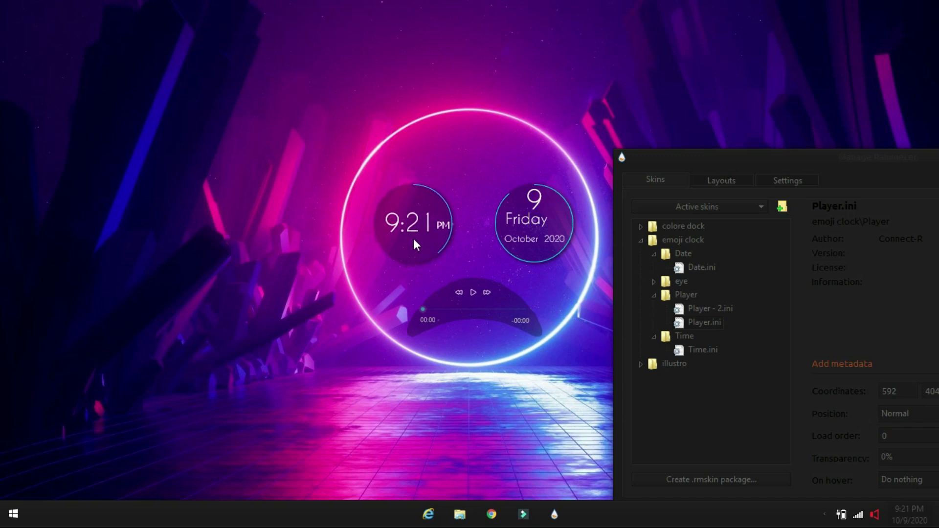
{"action": "left_click", "coordinate": [653, 282]}
{"action": "left_click", "coordinate": [694, 295]}
{"action": "left_click", "coordinate": [698, 296]}
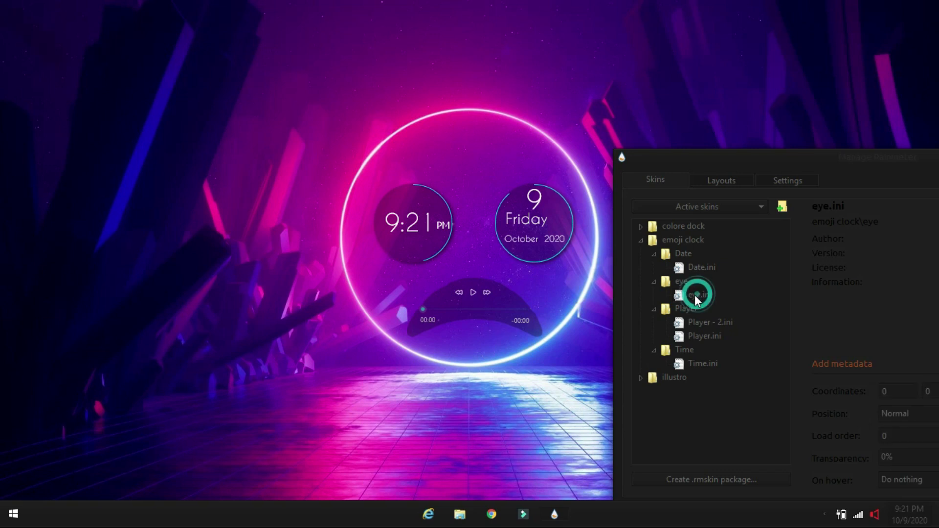
{"action": "left_click_drag", "start_coordinate": [93, 59], "coordinate": [488, 187]}
Fine-tune the time circle, date circle and eyebrows so they line up.
{"action": "mouse_move", "coordinate": [428, 239]}
{"action": "left_mouse_down"}
{"action": "mouse_move", "coordinate": [418, 254]}
{"action": "mouse_move", "coordinate": [428, 242]}
{"action": "left_mouse_up"}
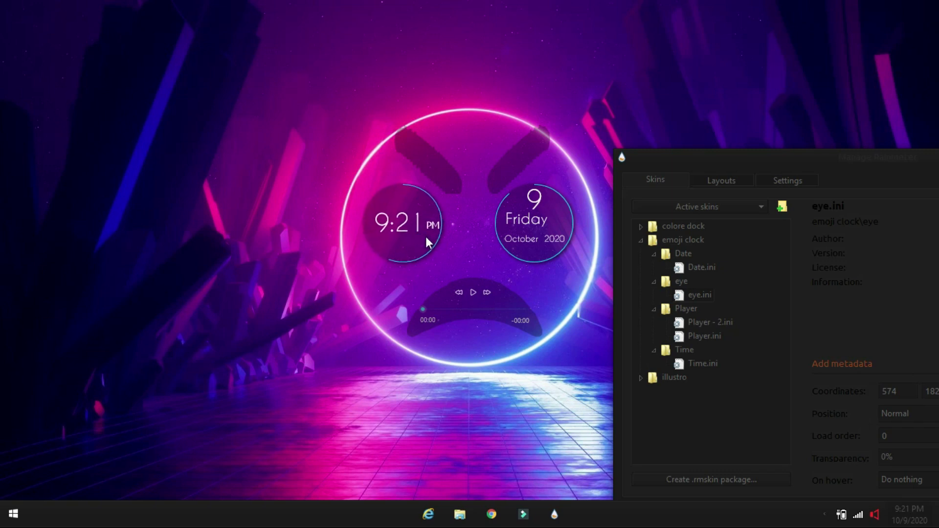
{"action": "left_click_drag", "start_coordinate": [519, 246], "coordinate": [522, 246]}
{"action": "left_click_drag", "start_coordinate": [490, 186], "coordinate": [488, 192]}
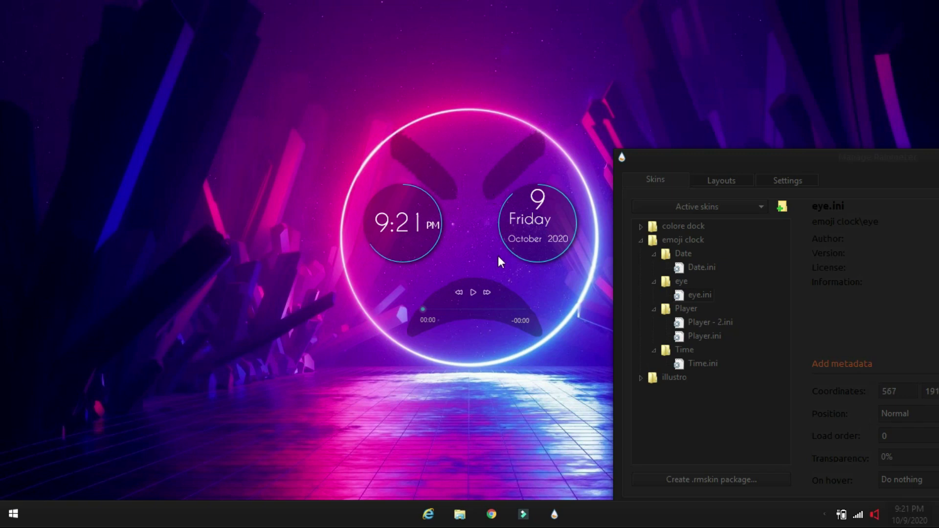
{"action": "left_click", "coordinate": [703, 168]}
Load the chrome and Downloads dock icons and set them side by side at bottom left.
{"action": "left_click_drag", "start_coordinate": [703, 166], "coordinate": [603, 114]}
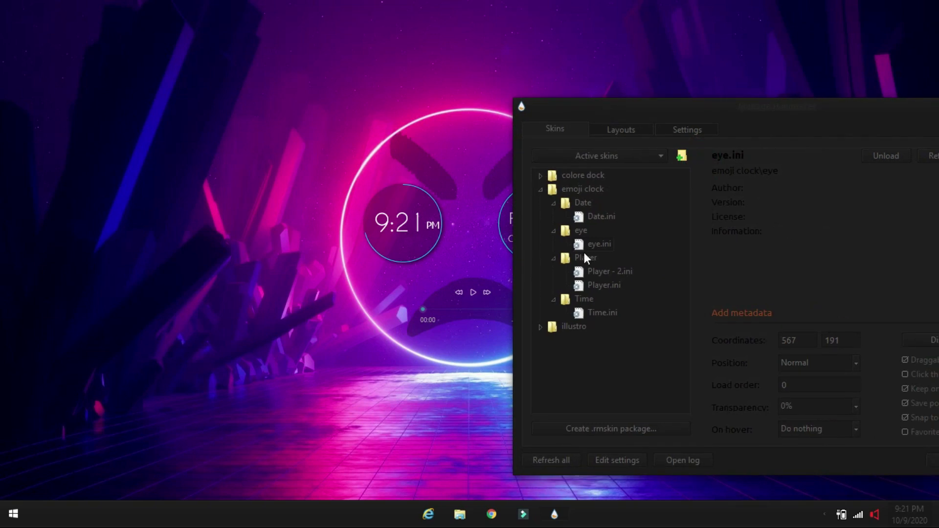
{"action": "left_click", "coordinate": [541, 190]}
{"action": "left_click", "coordinate": [539, 175]}
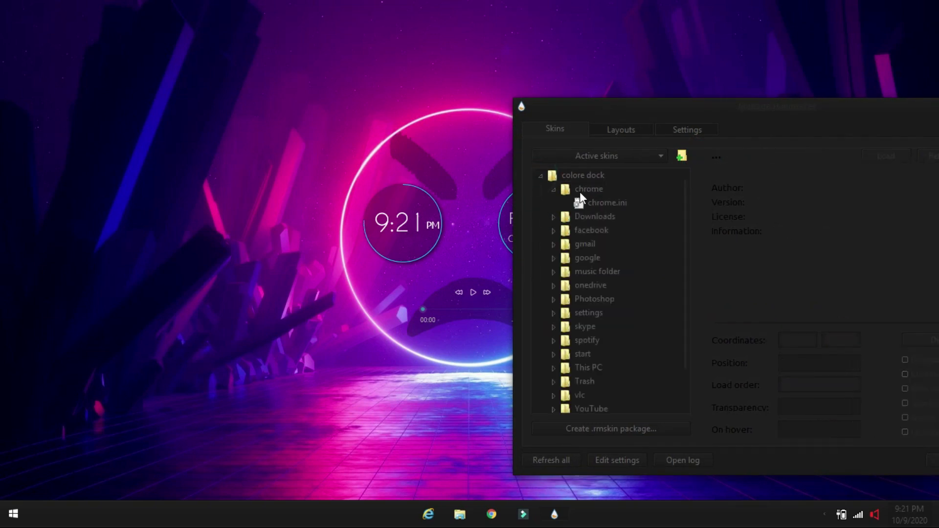
{"action": "double_click", "coordinate": [597, 202]}
{"action": "left_click_drag", "start_coordinate": [15, 35], "coordinate": [327, 368]}
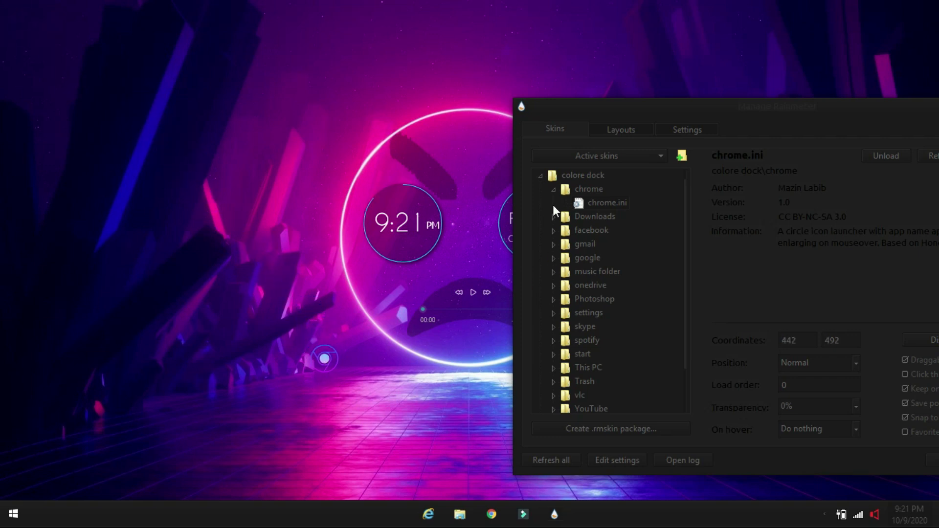
{"action": "left_click", "coordinate": [554, 189]}
{"action": "double_click", "coordinate": [574, 203]}
{"action": "left_click", "coordinate": [594, 215]}
{"action": "double_click", "coordinate": [594, 210]}
{"action": "left_click_drag", "start_coordinate": [47, 84], "coordinate": [250, 329]}
{"action": "left_click_drag", "start_coordinate": [285, 374], "coordinate": [286, 378]}
Load the facebook, gmail, google and music folder icons and place them at lower left.
{"action": "left_click", "coordinate": [582, 232]}
{"action": "double_click", "coordinate": [591, 231]}
{"action": "double_click", "coordinate": [595, 247]}
{"action": "left_click_drag", "start_coordinate": [24, 28], "coordinate": [131, 414]}
{"action": "double_click", "coordinate": [586, 258]}
{"action": "double_click", "coordinate": [600, 275]}
{"action": "double_click", "coordinate": [578, 290]}
{"action": "double_click", "coordinate": [600, 301]}
{"action": "double_click", "coordinate": [593, 314]}
{"action": "double_click", "coordinate": [610, 328]}
{"action": "left_click_drag", "start_coordinate": [23, 20], "coordinate": [94, 428]}
Load the This PC and onedrive icons, with This PC at the far lower left.
{"action": "left_click_drag", "start_coordinate": [615, 105], "coordinate": [559, 30]}
{"action": "scroll", "coordinate": [543, 235], "scroll_direction": "down", "scroll_amount": 2}
{"action": "double_click", "coordinate": [533, 266]}
{"action": "double_click", "coordinate": [549, 280]}
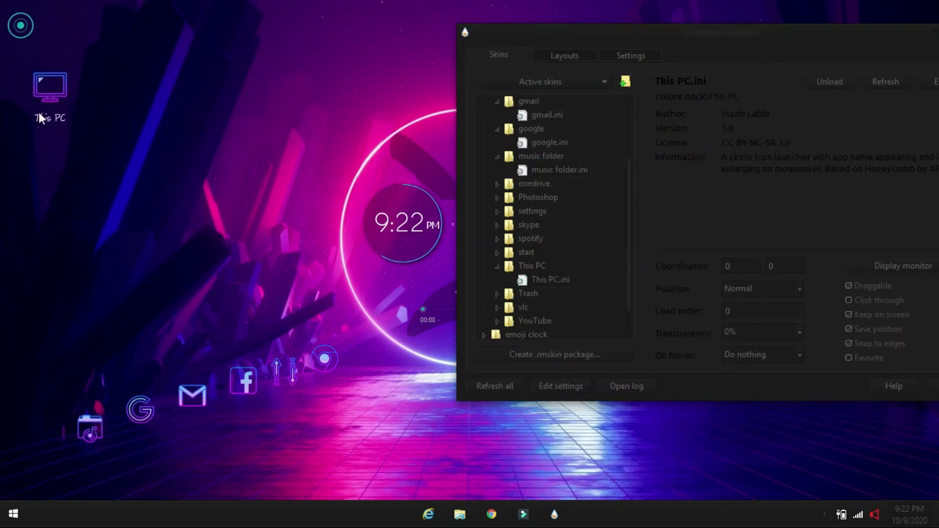
{"action": "left_click_drag", "start_coordinate": [9, 28], "coordinate": [12, 455]}
{"action": "double_click", "coordinate": [533, 185]}
{"action": "double_click", "coordinate": [550, 198]}
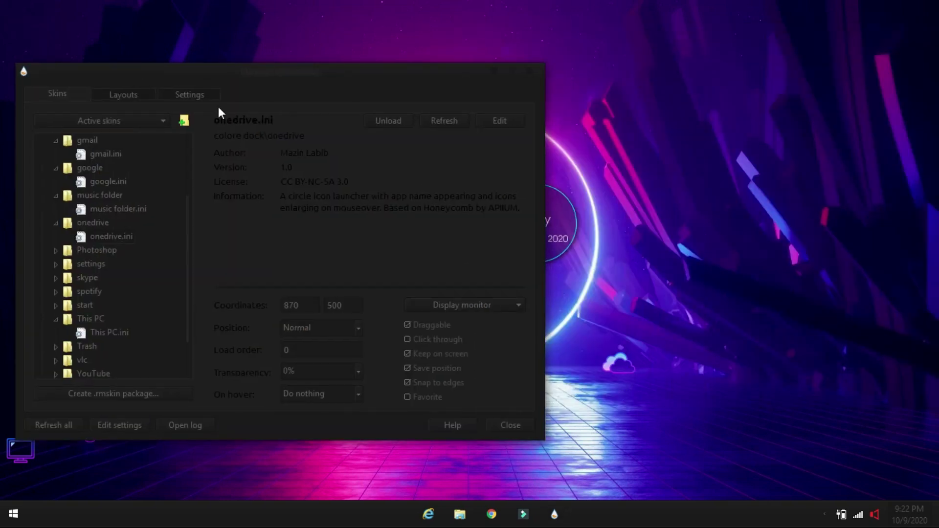
Load the Photoshop, settings, skype and spotify icons, placing skype at lower right.
{"action": "double_click", "coordinate": [96, 250]}
{"action": "double_click", "coordinate": [115, 263]}
{"action": "double_click", "coordinate": [91, 278]}
{"action": "double_click", "coordinate": [109, 291]}
{"action": "left_click", "coordinate": [81, 306]}
{"action": "double_click", "coordinate": [105, 319]}
{"action": "left_click_drag", "start_coordinate": [20, 25], "coordinate": [840, 401]}
{"action": "double_click", "coordinate": [86, 333]}
{"action": "double_click", "coordinate": [105, 347]}
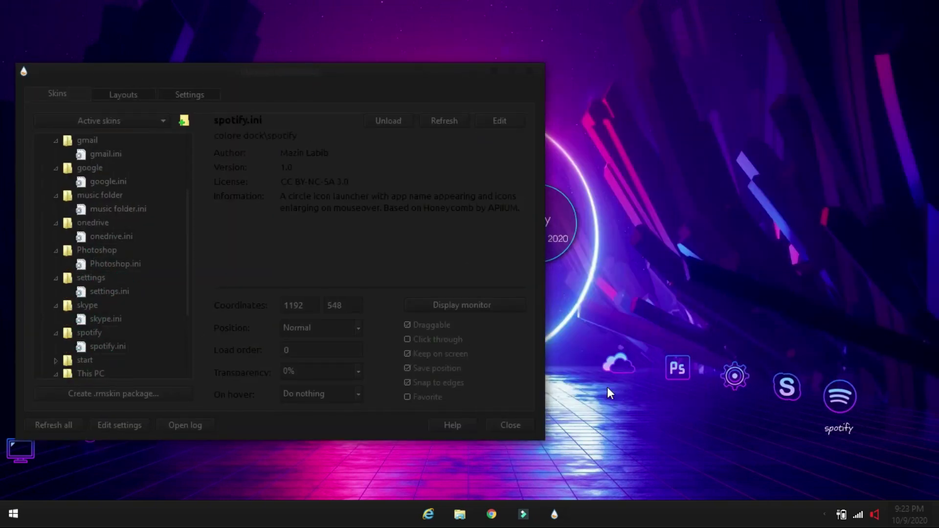
Load the vlc icon at lower right and even out spacing of the right-hand icons.
{"action": "scroll", "coordinate": [137, 316], "scroll_direction": "down", "scroll_amount": 3}
{"action": "double_click", "coordinate": [84, 320]}
{"action": "double_click", "coordinate": [100, 333]}
{"action": "left_click_drag", "start_coordinate": [37, 30], "coordinate": [911, 418]}
{"action": "left_click_drag", "start_coordinate": [744, 385], "coordinate": [713, 387]}
{"action": "left_click_drag", "start_coordinate": [788, 389], "coordinate": [743, 387]}
{"action": "left_click_drag", "start_coordinate": [840, 399], "coordinate": [784, 394]}
{"action": "left_click_drag", "start_coordinate": [894, 414], "coordinate": [833, 403]}
Load the YouTube icon at lower right and the Trash icon, then minimize the manager.
{"action": "double_click", "coordinate": [95, 347]}
{"action": "double_click", "coordinate": [110, 360]}
{"action": "left_click_drag", "start_coordinate": [22, 27], "coordinate": [890, 416]}
{"action": "scroll", "coordinate": [159, 244], "scroll_direction": "up", "scroll_amount": 1}
{"action": "scroll", "coordinate": [220, 245], "scroll_direction": "down", "scroll_amount": 2}
{"action": "left_click_drag", "start_coordinate": [274, 72], "coordinate": [499, 60]}
{"action": "left_click", "coordinate": [177, 283]}
{"action": "double_click", "coordinate": [342, 279]}
{"action": "left_click", "coordinate": [719, 59]}
Put Trash at the far lower right, respace spotify and YouTube, and move vlc beside chrome.
{"action": "left_click_drag", "start_coordinate": [25, 22], "coordinate": [568, 451]}
{"action": "left_click_drag", "start_coordinate": [797, 393], "coordinate": [857, 417]}
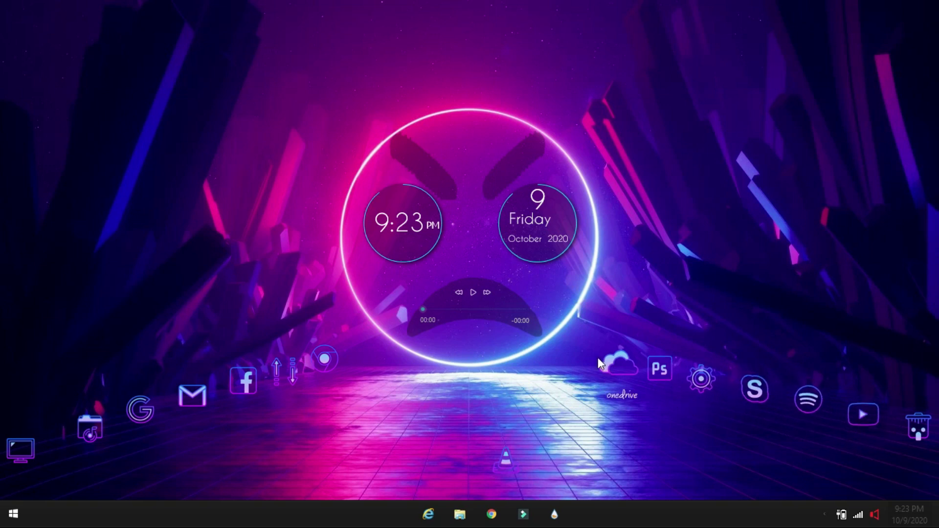
{"action": "left_click_drag", "start_coordinate": [504, 469], "coordinate": [561, 370]}
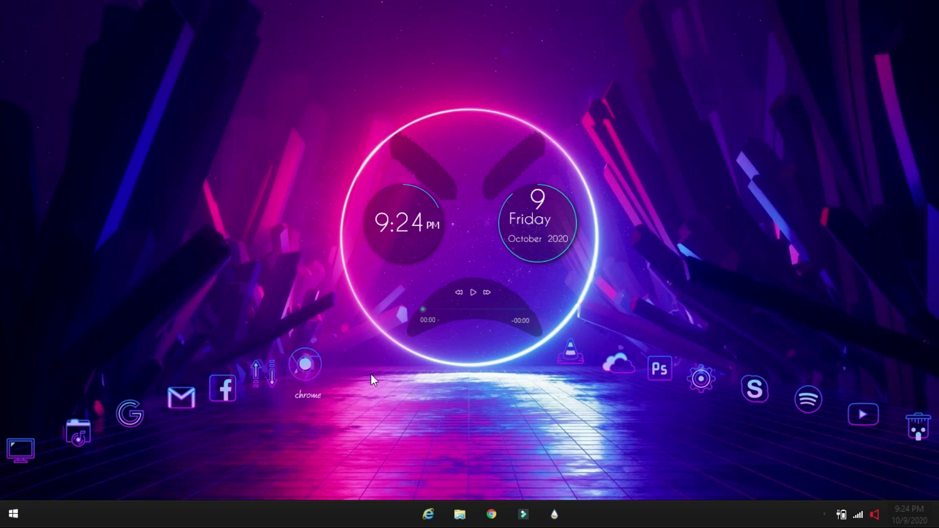
{"action": "left_click_drag", "start_coordinate": [570, 357], "coordinate": [313, 371]}
Fine-tune the left-side dock icons into a smooth, evenly curved arc.
{"action": "left_click_drag", "start_coordinate": [271, 376], "coordinate": [280, 388]}
{"action": "left_click_drag", "start_coordinate": [233, 393], "coordinate": [243, 399]}
{"action": "left_click_drag", "start_coordinate": [184, 398], "coordinate": [182, 412]}
{"action": "left_click_drag", "start_coordinate": [134, 419], "coordinate": [141, 426]}
{"action": "left_click_drag", "start_coordinate": [80, 434], "coordinate": [90, 439]}
{"action": "left_click_drag", "start_coordinate": [22, 451], "coordinate": [33, 461]}
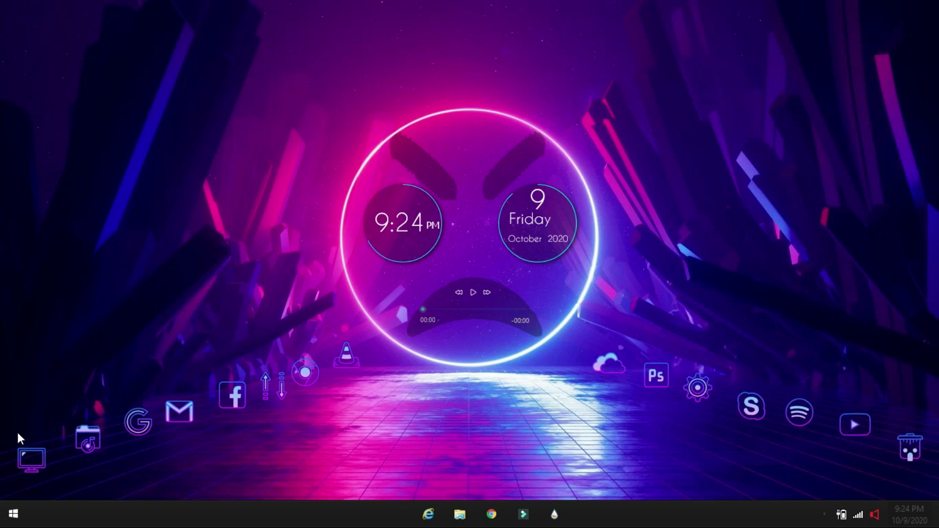
Turn off Draggable for the This PC, music folder, google and gmail dock icons.
{"action": "right_click", "coordinate": [31, 457]}
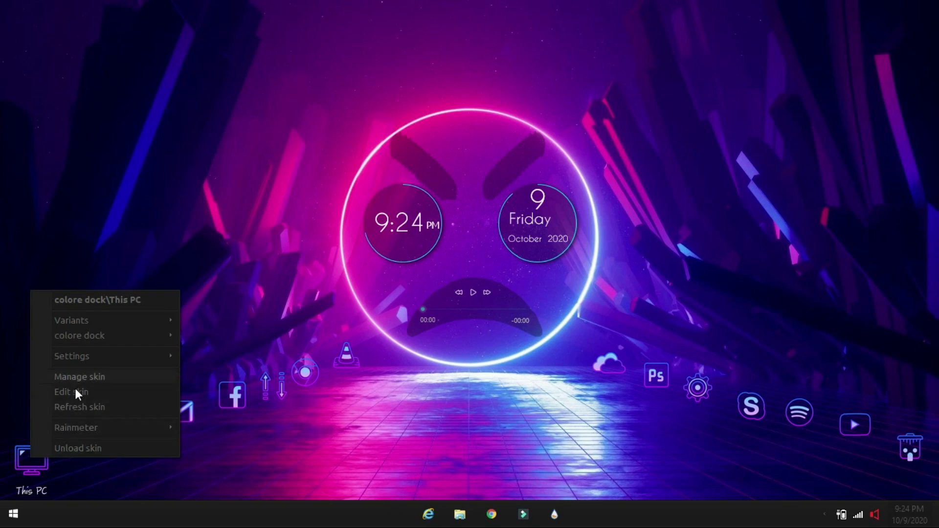
{"action": "mouse_move", "coordinate": [96, 360]}
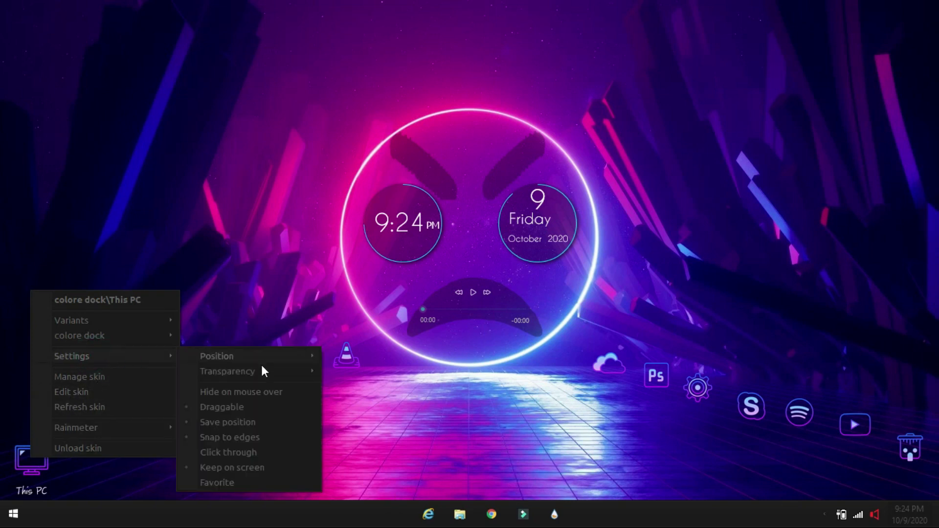
{"action": "left_click", "coordinate": [234, 407]}
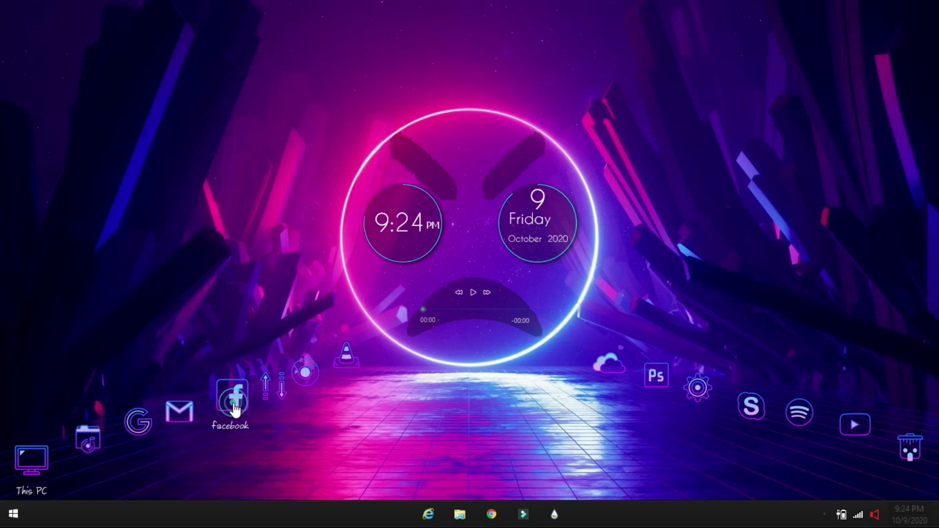
{"action": "right_click", "coordinate": [81, 435]}
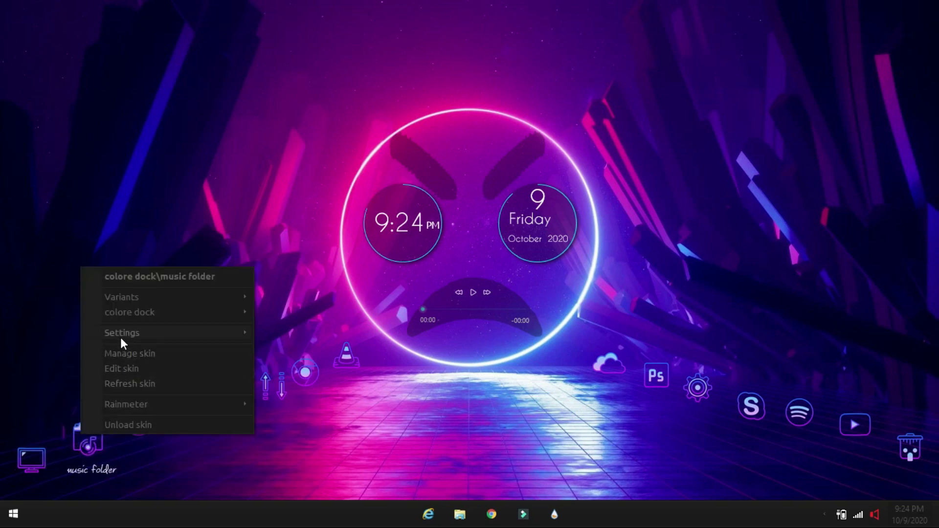
{"action": "mouse_move", "coordinate": [120, 342]}
{"action": "left_click", "coordinate": [291, 389]}
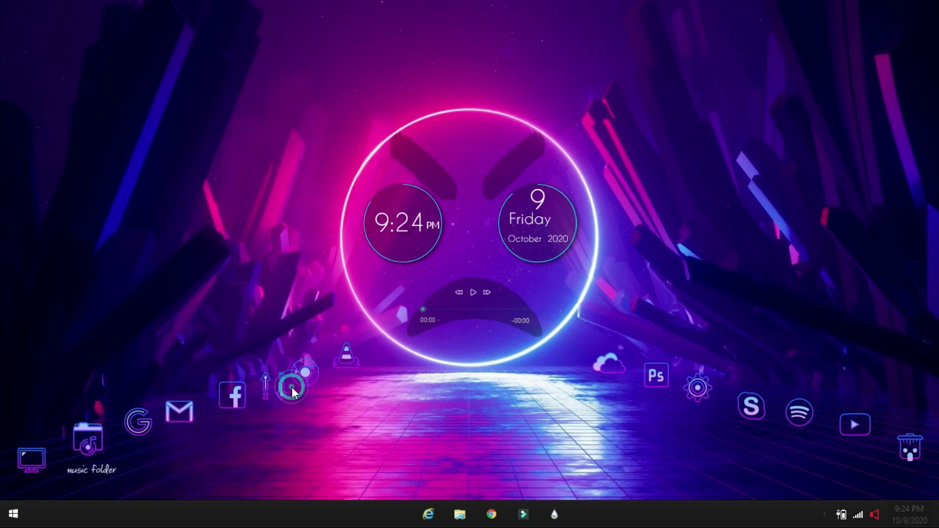
{"action": "right_click", "coordinate": [130, 426]}
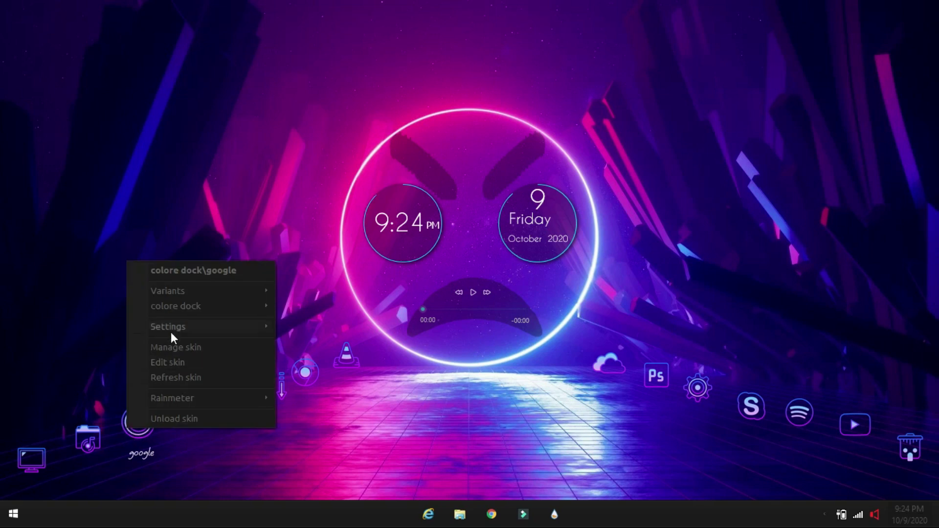
{"action": "mouse_move", "coordinate": [171, 330]}
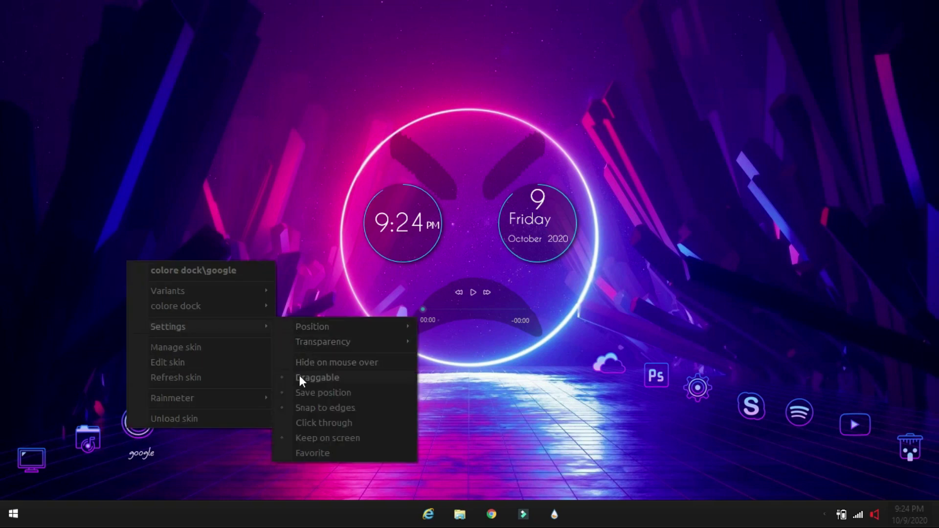
{"action": "left_click", "coordinate": [324, 377]}
{"action": "right_click", "coordinate": [172, 410]}
{"action": "mouse_move", "coordinate": [217, 305]}
{"action": "left_click", "coordinate": [356, 360]}
Lock the facebook, Downloads, chrome and vlc dock icons in place.
{"action": "right_click", "coordinate": [244, 396]}
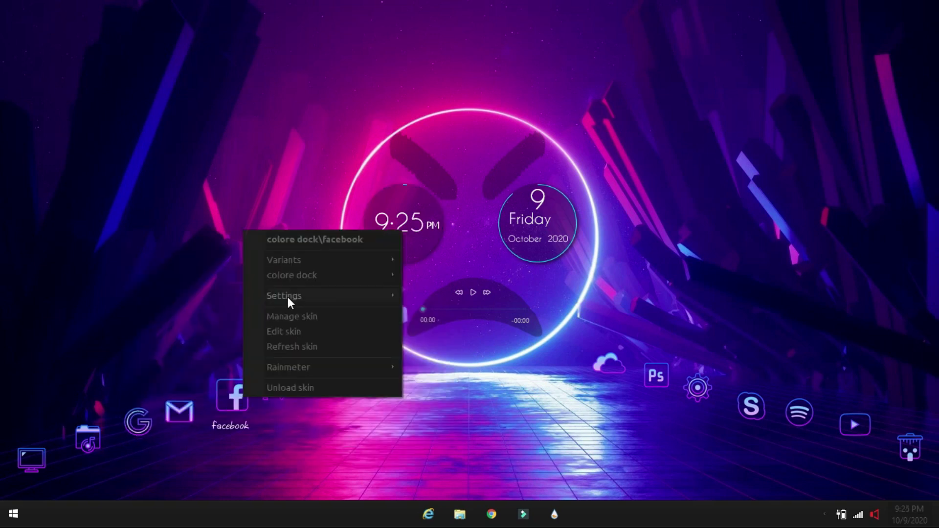
{"action": "mouse_move", "coordinate": [313, 296]}
{"action": "left_click", "coordinate": [440, 346]}
{"action": "right_click", "coordinate": [271, 385]}
{"action": "left_click", "coordinate": [464, 335]}
{"action": "right_click", "coordinate": [309, 365]}
{"action": "left_click", "coordinate": [490, 314]}
{"action": "right_click", "coordinate": [353, 361]}
{"action": "left_click", "coordinate": [521, 309]}
Lock the mouth player, Date circle, onedrive, Photoshop and settings skins in place.
{"action": "right_click", "coordinate": [441, 316]}
{"action": "left_click", "coordinate": [618, 431]}
{"action": "right_click", "coordinate": [543, 234]}
{"action": "left_click", "coordinate": [709, 349]}
{"action": "right_click", "coordinate": [606, 365]}
{"action": "left_click", "coordinate": [793, 316]}
{"action": "right_click", "coordinate": [659, 372]}
{"action": "left_click", "coordinate": [600, 322]}
{"action": "right_click", "coordinate": [691, 390]}
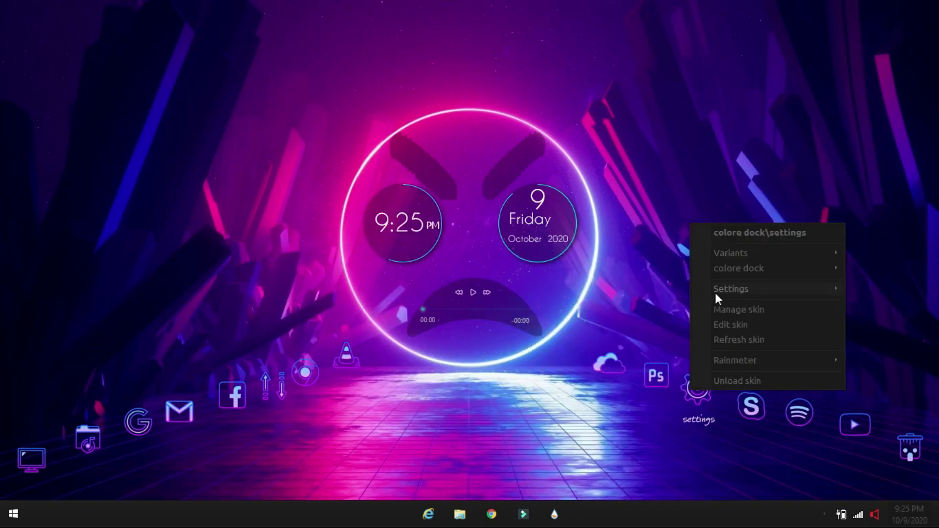
{"action": "left_click", "coordinate": [629, 340]}
Lock the skype and Trash icons, then unload Player.ini in the skin manager.
{"action": "right_click", "coordinate": [735, 403]}
{"action": "right_click", "coordinate": [758, 413]}
{"action": "mouse_move", "coordinate": [799, 312]}
{"action": "right_click", "coordinate": [910, 444]}
{"action": "mouse_move", "coordinate": [838, 343]}
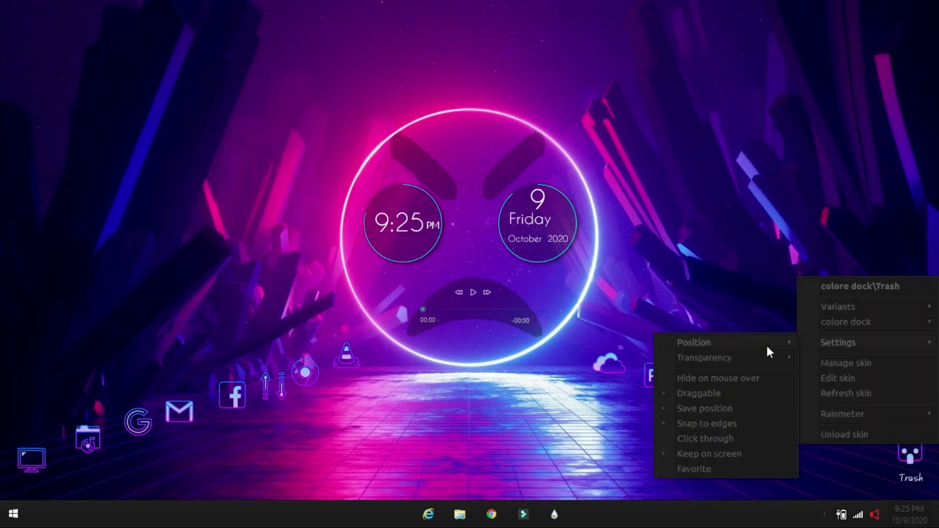
{"action": "left_click", "coordinate": [718, 393]}
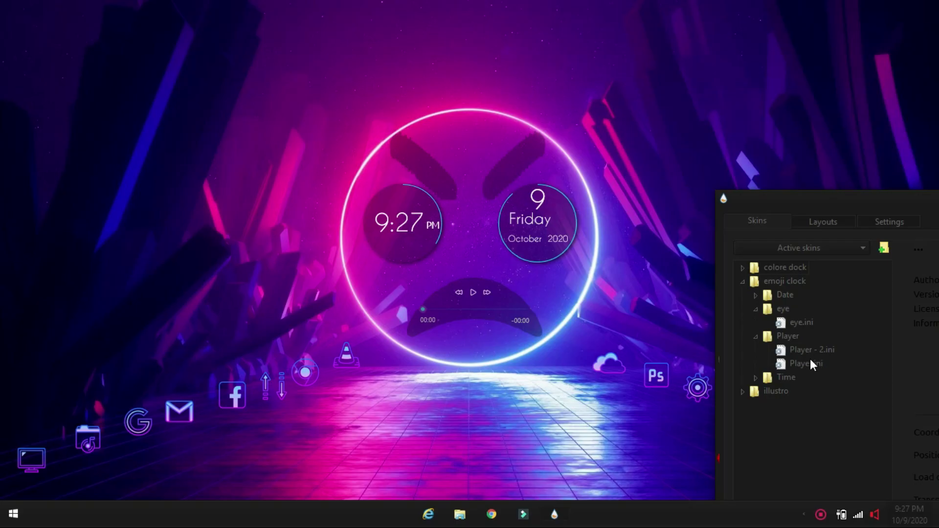
{"action": "double_click", "coordinate": [810, 359]}
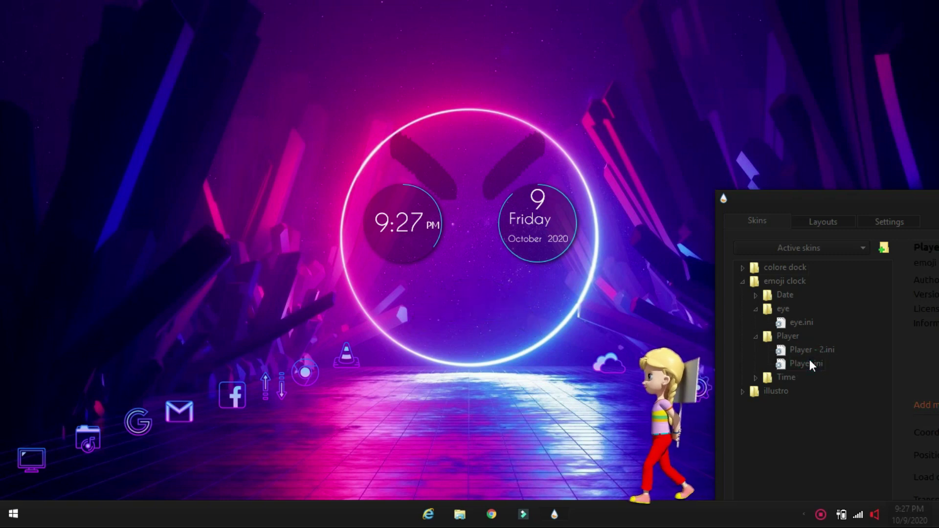
Swap mouth variants by toggling Player - 2.ini and Player.ini, then toggle the eye.ini eyebrow skin.
{"action": "double_click", "coordinate": [807, 353]}
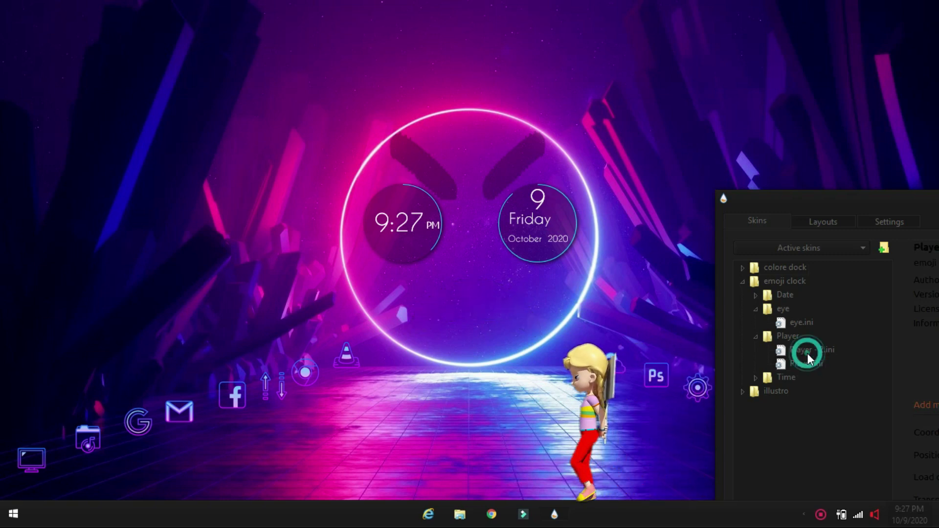
{"action": "left_click", "coordinate": [797, 323]}
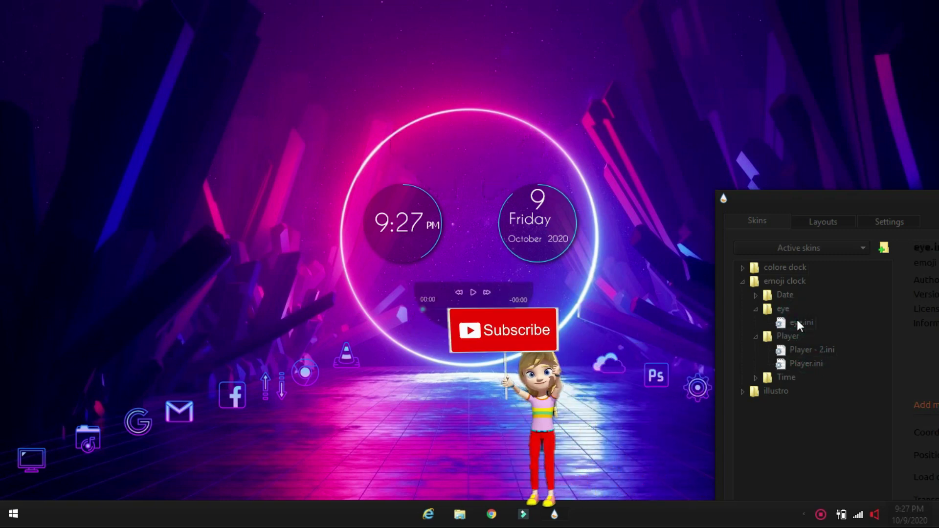
{"action": "double_click", "coordinate": [803, 363]}
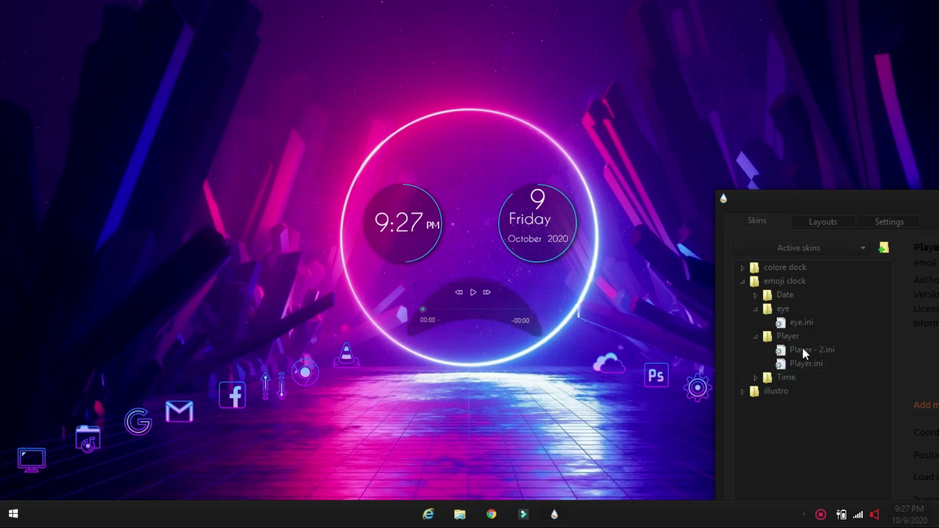
{"action": "double_click", "coordinate": [794, 322]}
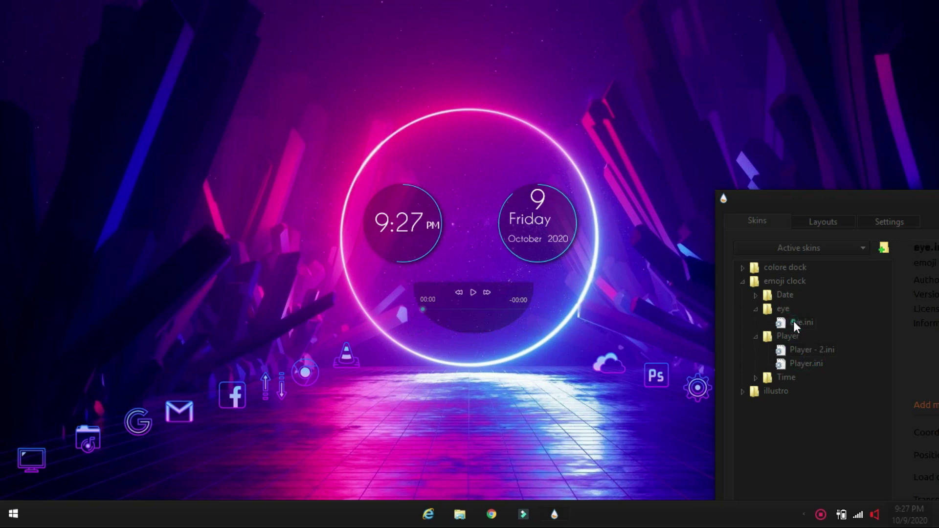